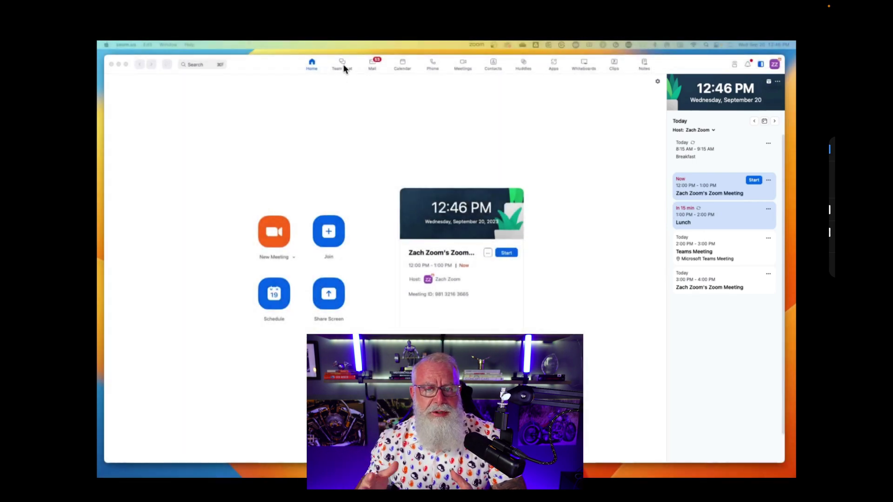
Step: Look through Team Chat and the Outlook mailbox's Draft, Sent and Inbox folders
click(343, 65)
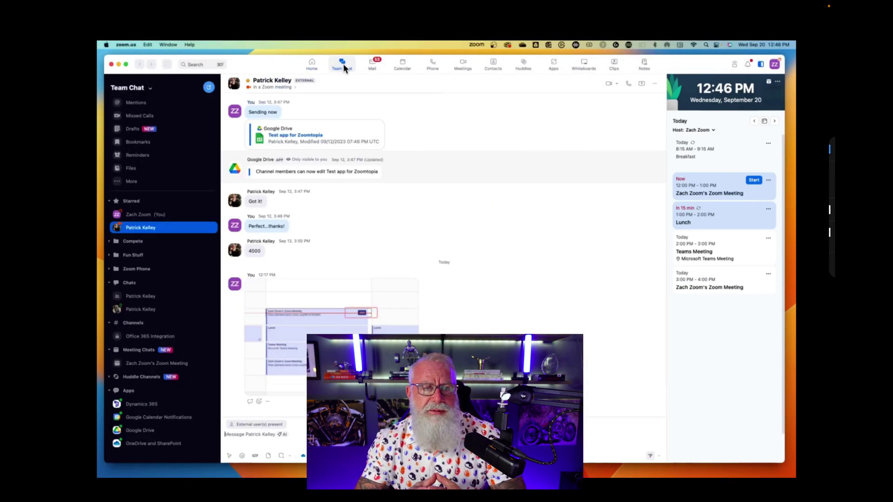
click(372, 66)
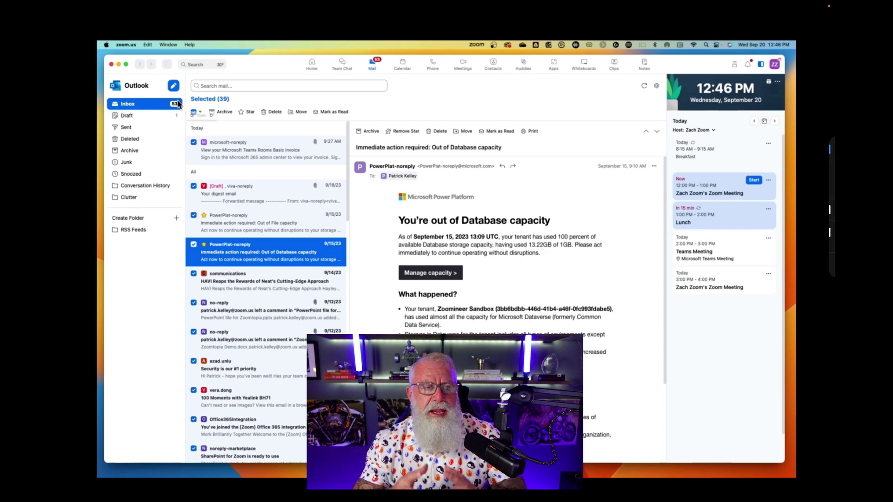
click(163, 117)
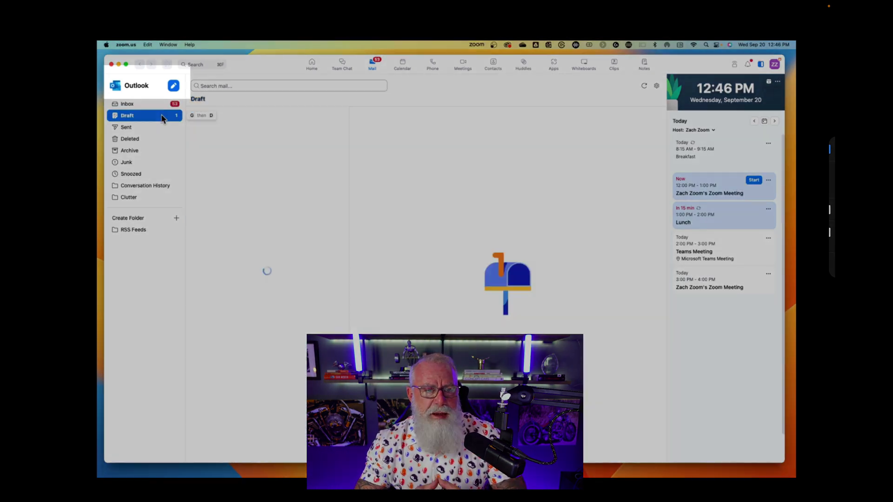
click(159, 127)
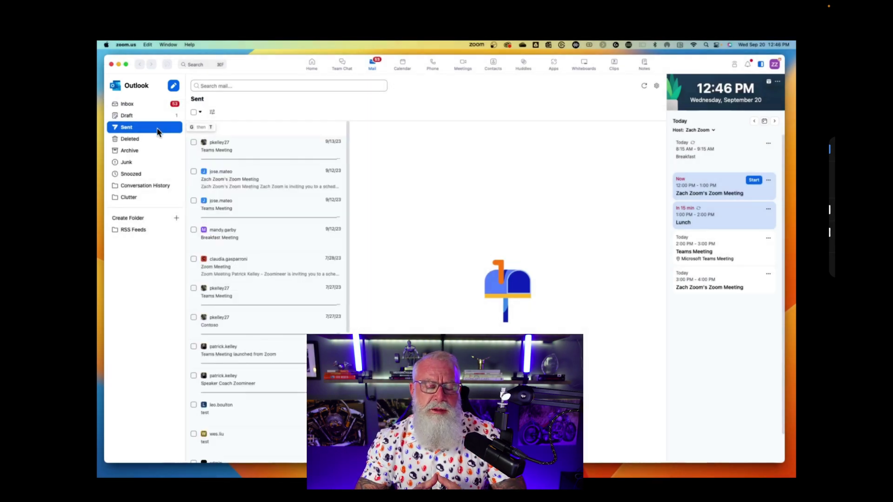
click(151, 106)
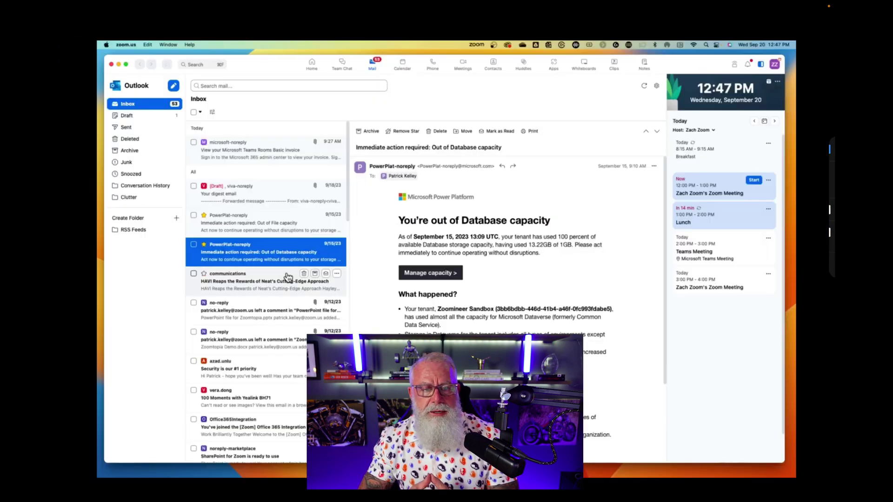
Step: Open the HAVI message about Neat's Cutting-Edge Approach in the inbox and mark it as unread
click(261, 284)
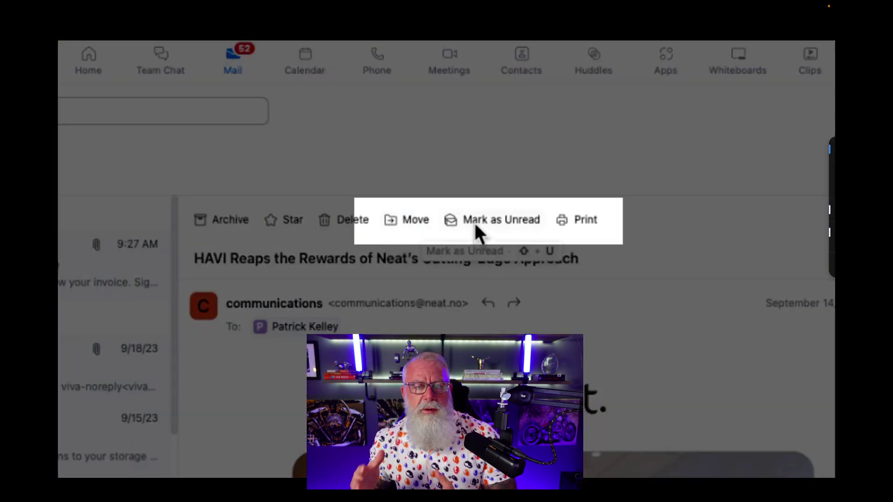
click(475, 221)
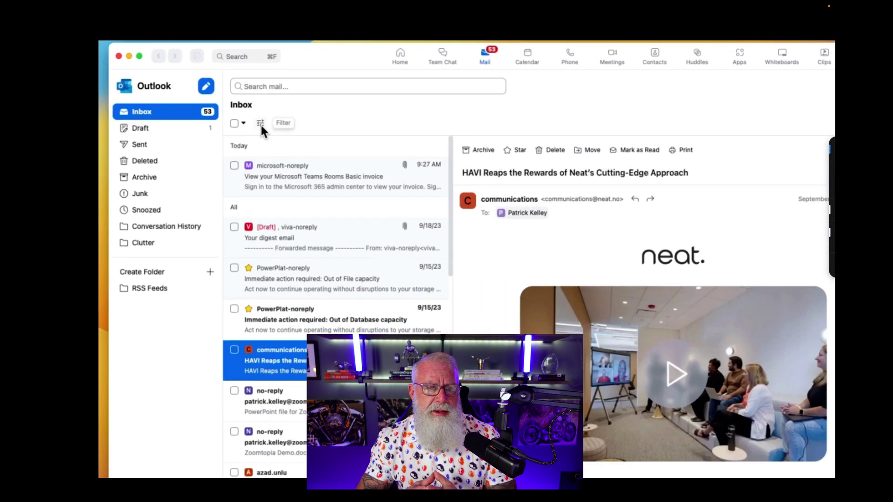
Step: Filter the inbox by unread messages, switch the filter to starred messages, and clear it again
click(260, 124)
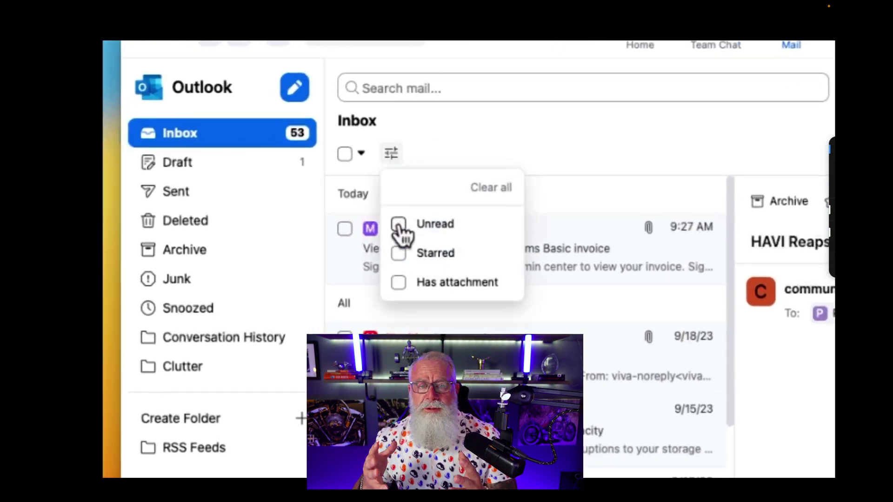
click(264, 164)
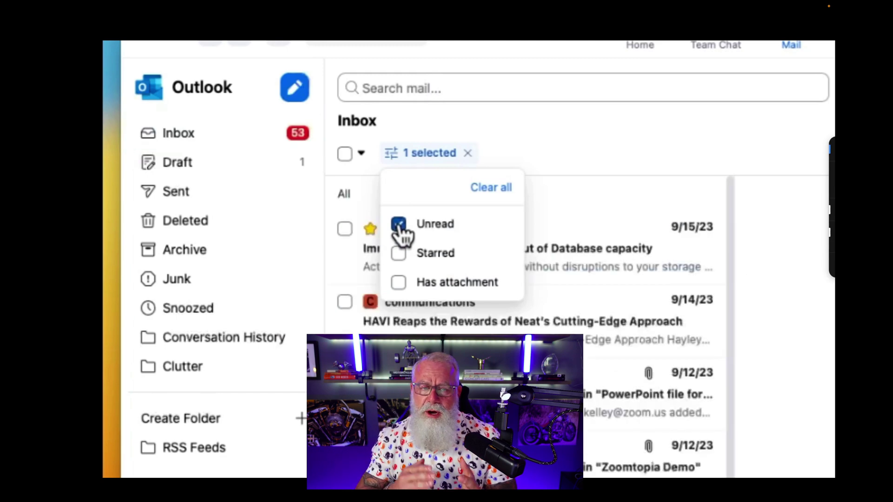
click(398, 225)
click(399, 254)
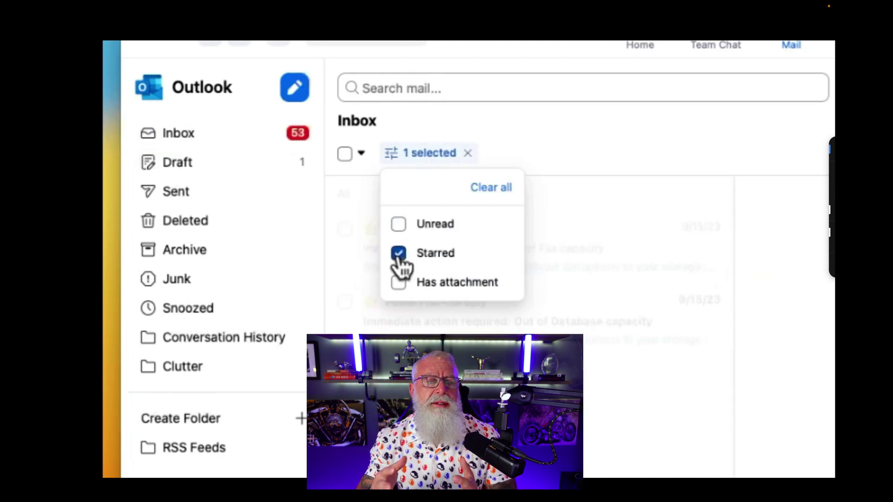
click(399, 254)
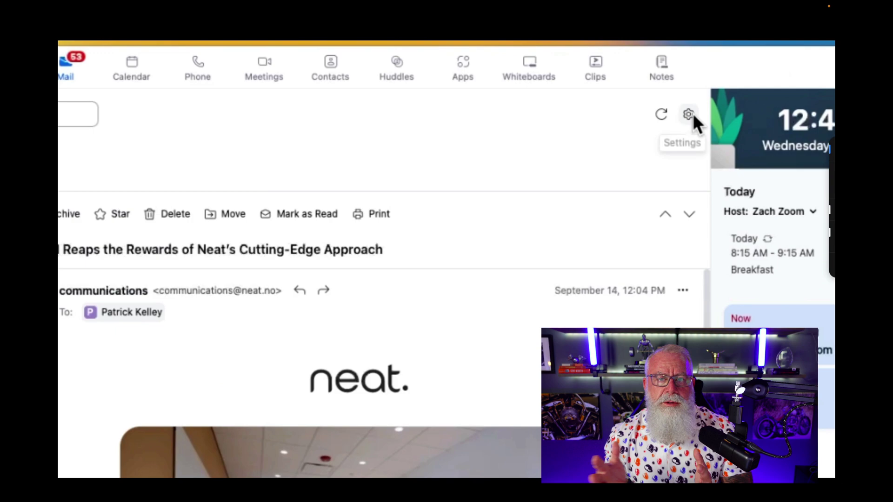
Step: View the mail settings and the form for adding another mail account
click(892, 87)
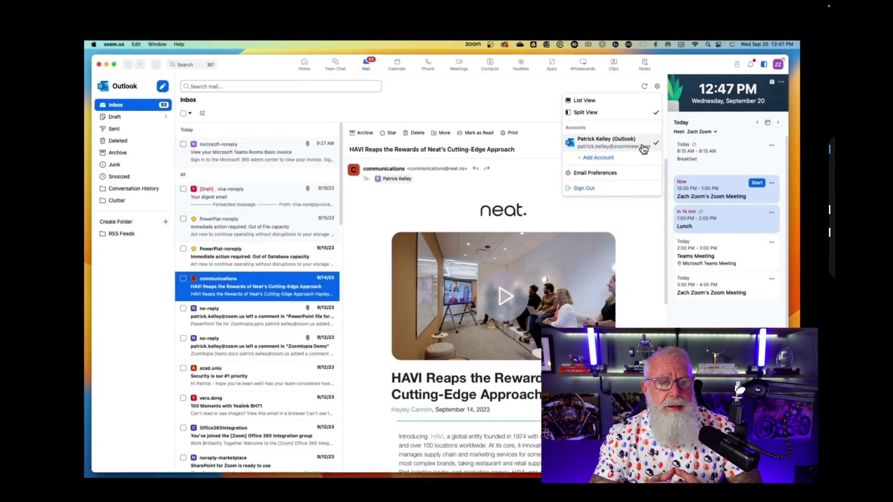
click(598, 157)
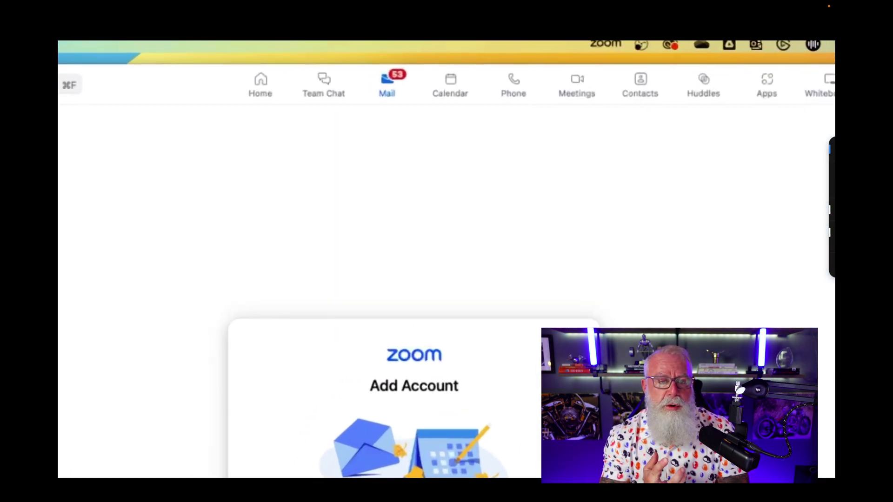
click(488, 225)
Step: Create a new calendar event on Wednesday, September 20, from 4:00 PM to 5:00 PM
click(419, 70)
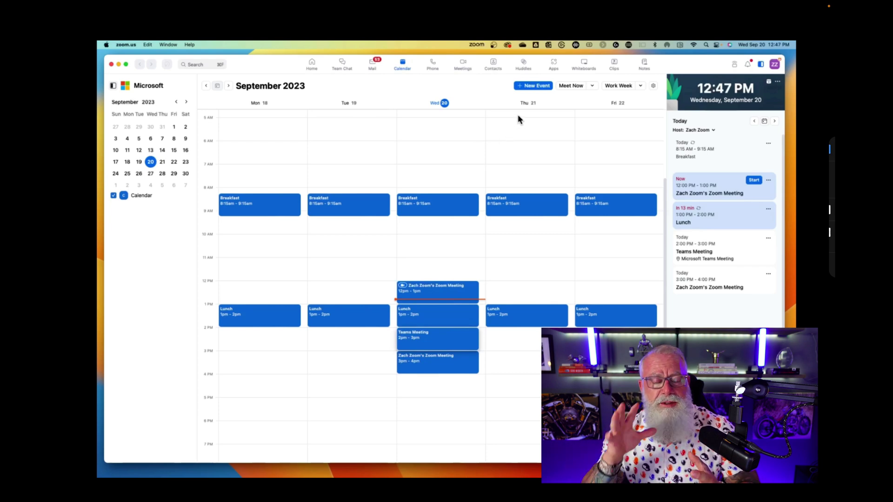
click(530, 86)
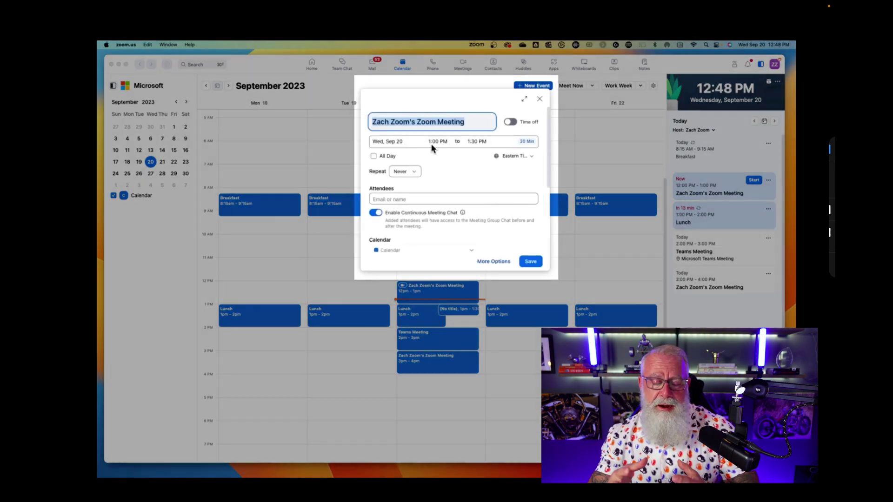
click(437, 141)
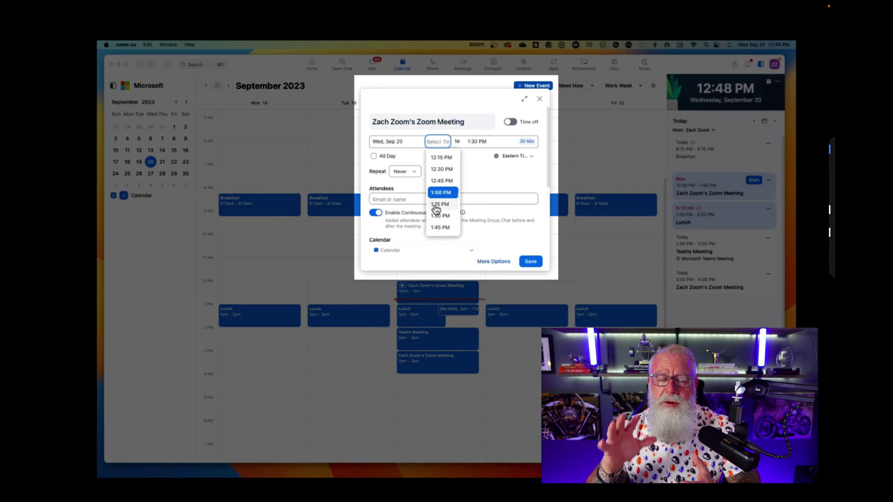
scroll(437, 200, down, 2)
scroll(437, 209, down, 4)
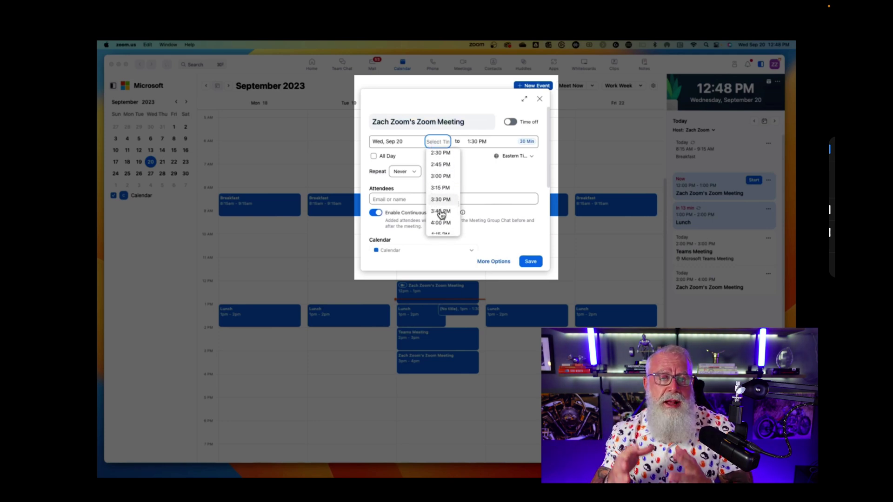
click(440, 209)
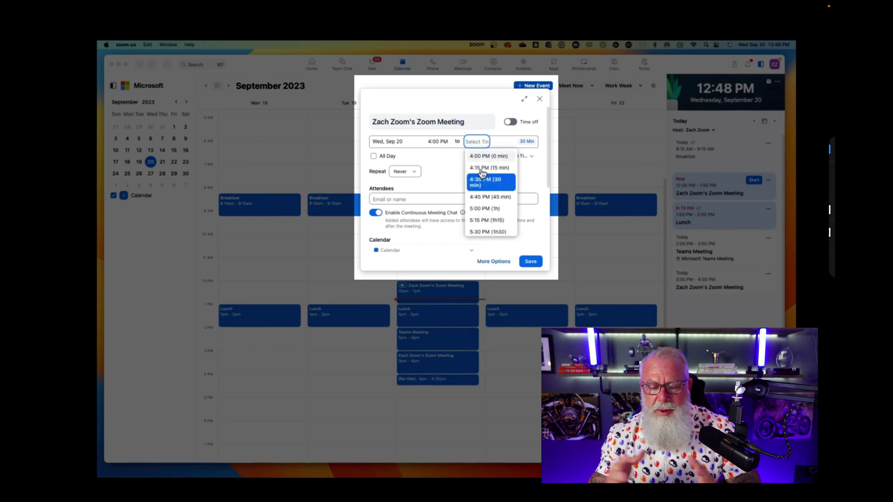
click(484, 208)
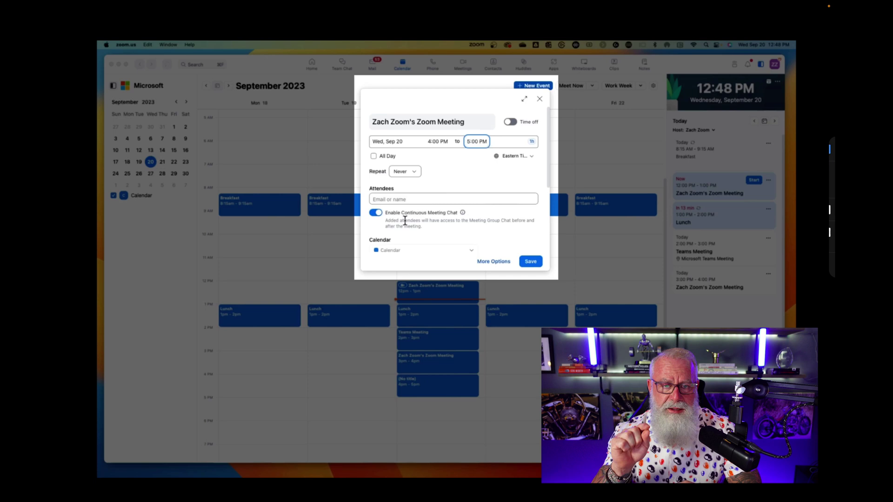
Step: Review the new event's Video/Audio, Visibility and Show Yourself as options without changing them
scroll(460, 238, down, 2)
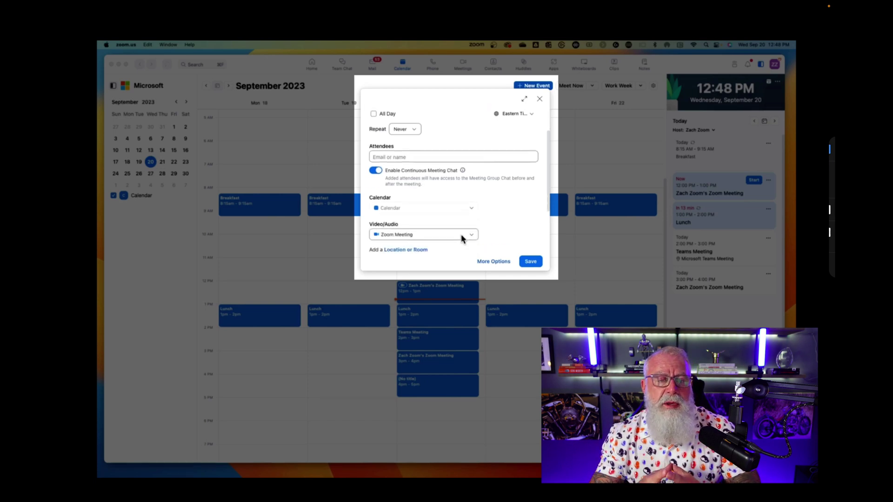
scroll(462, 235, down, 3)
click(463, 191)
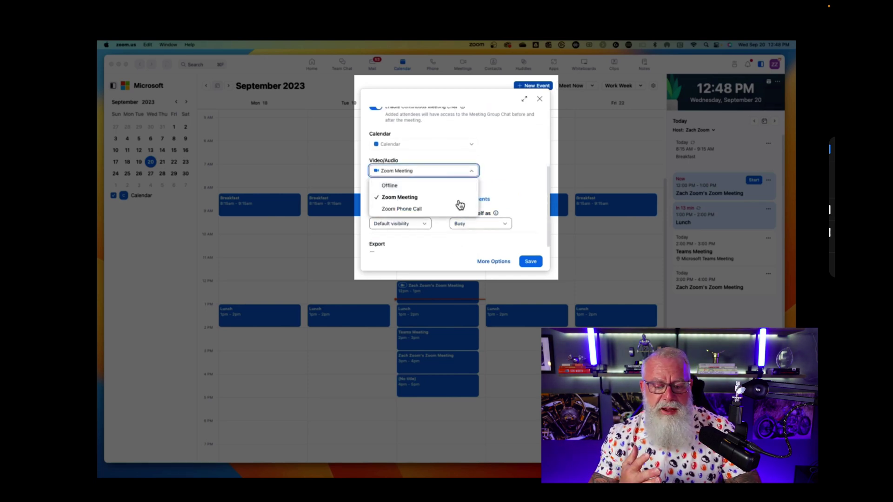
click(495, 184)
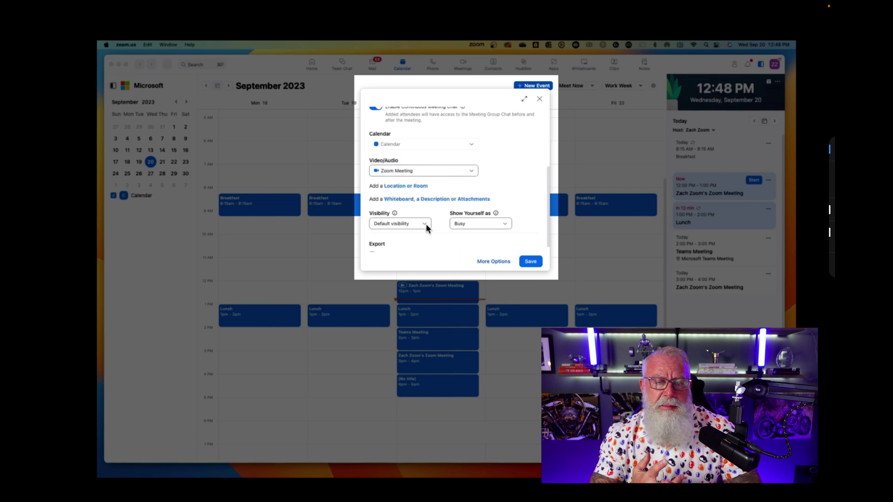
click(426, 226)
click(425, 224)
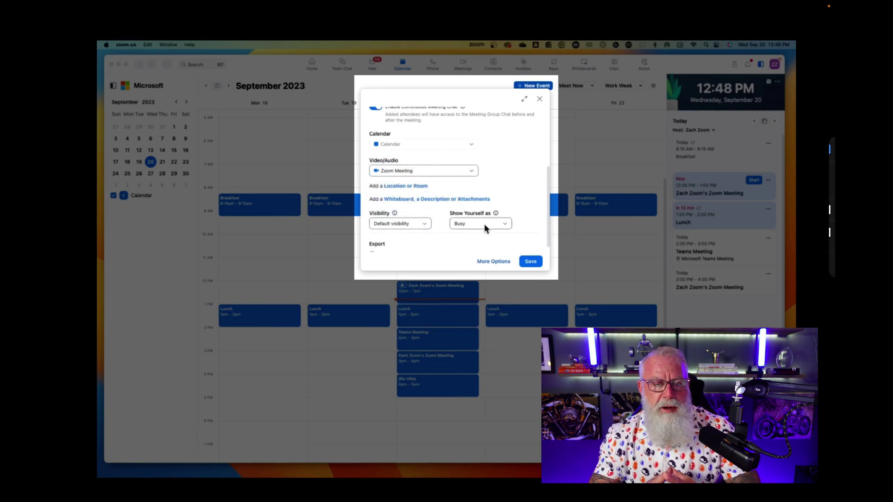
click(498, 225)
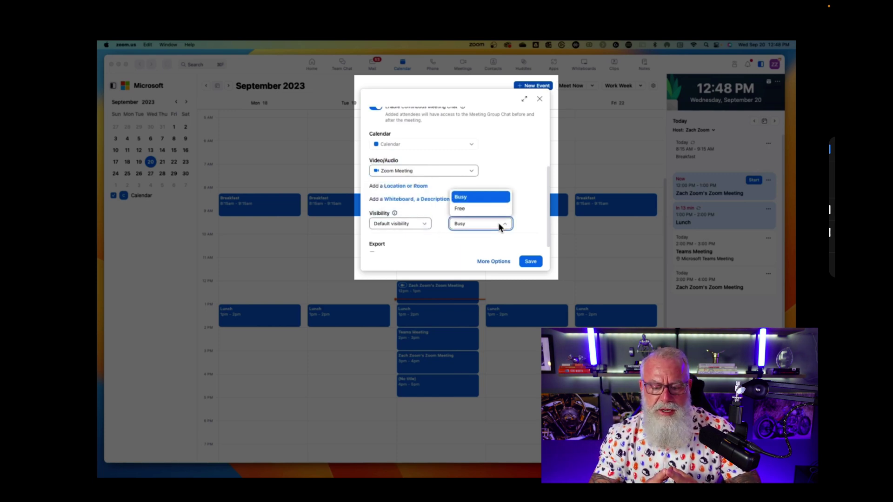
click(499, 226)
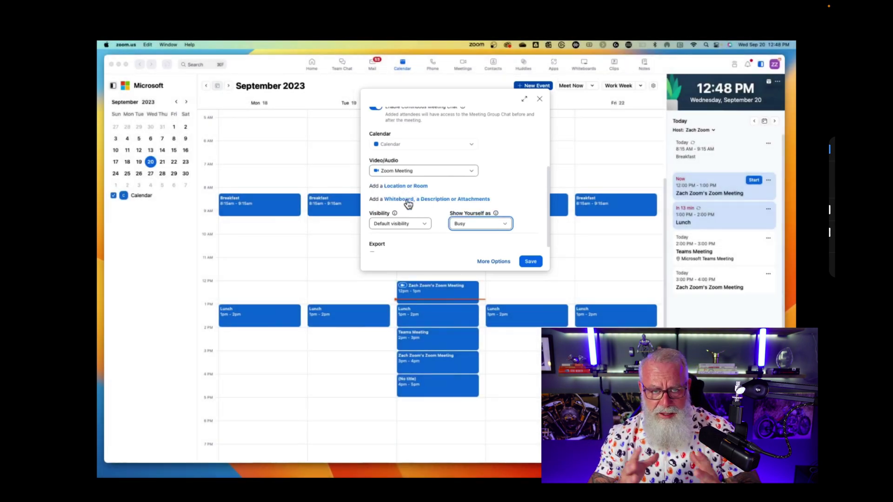
Step: Attach the second existing Venn Diagram whiteboard to the new event and save the event
click(407, 201)
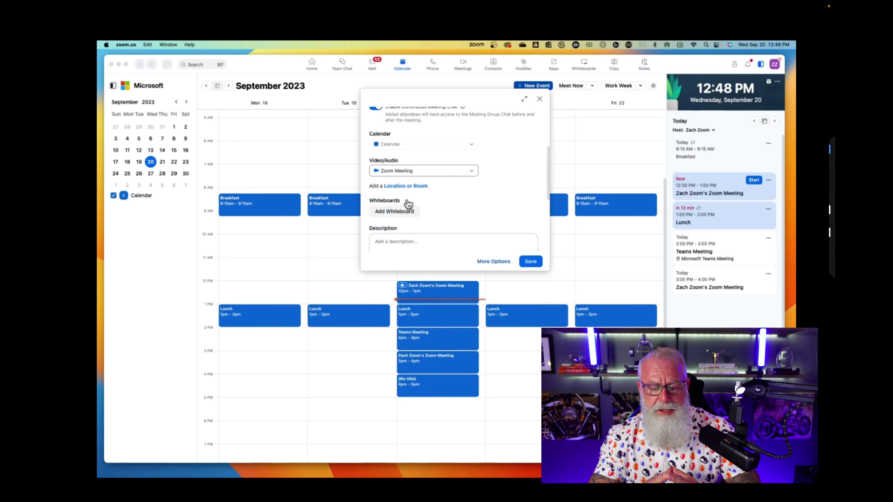
click(408, 176)
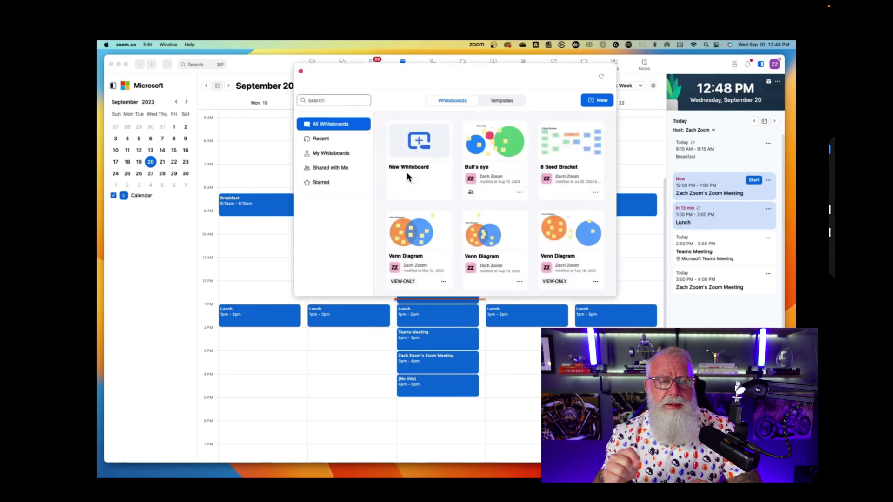
click(500, 240)
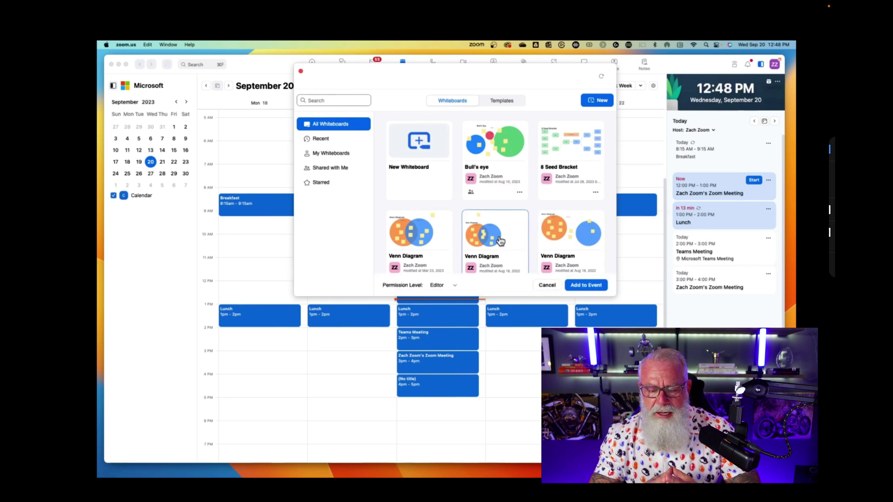
click(576, 285)
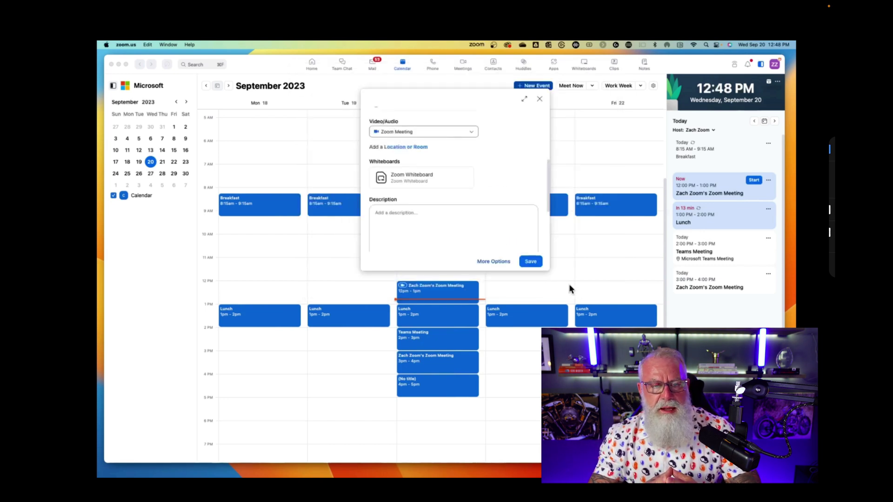
click(532, 262)
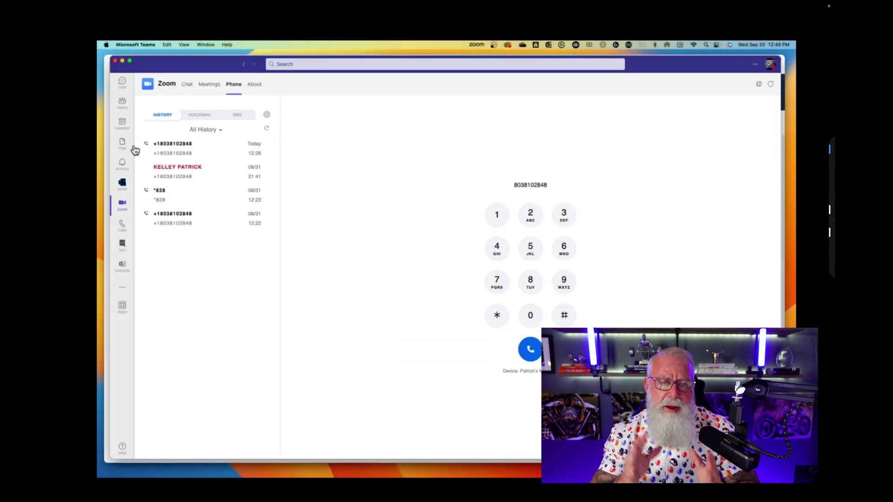
Step: Switch to Microsoft Teams and check its calendar for the new 4 PM Zoom meeting on September 20
click(125, 129)
scroll(274, 270, up, 3)
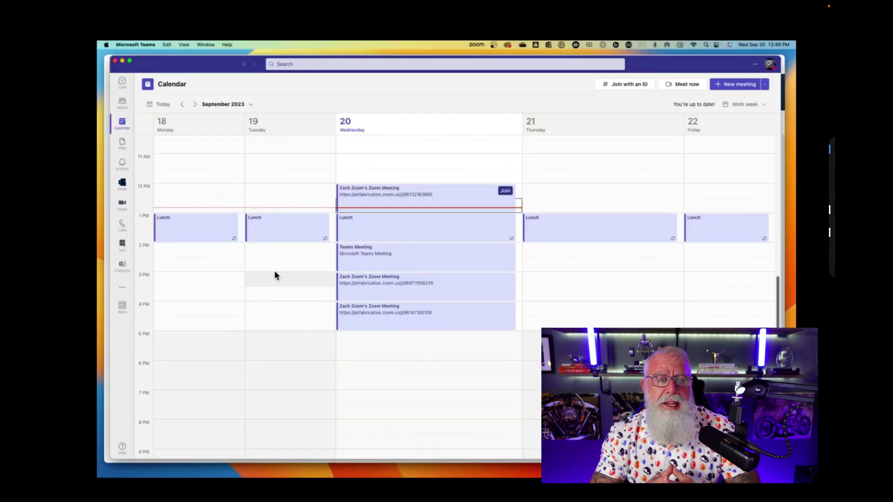
scroll(277, 288, up, 3)
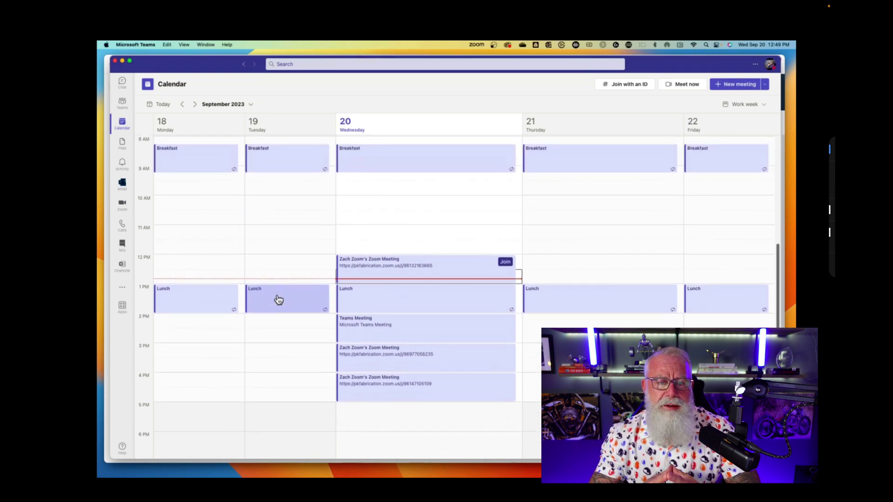